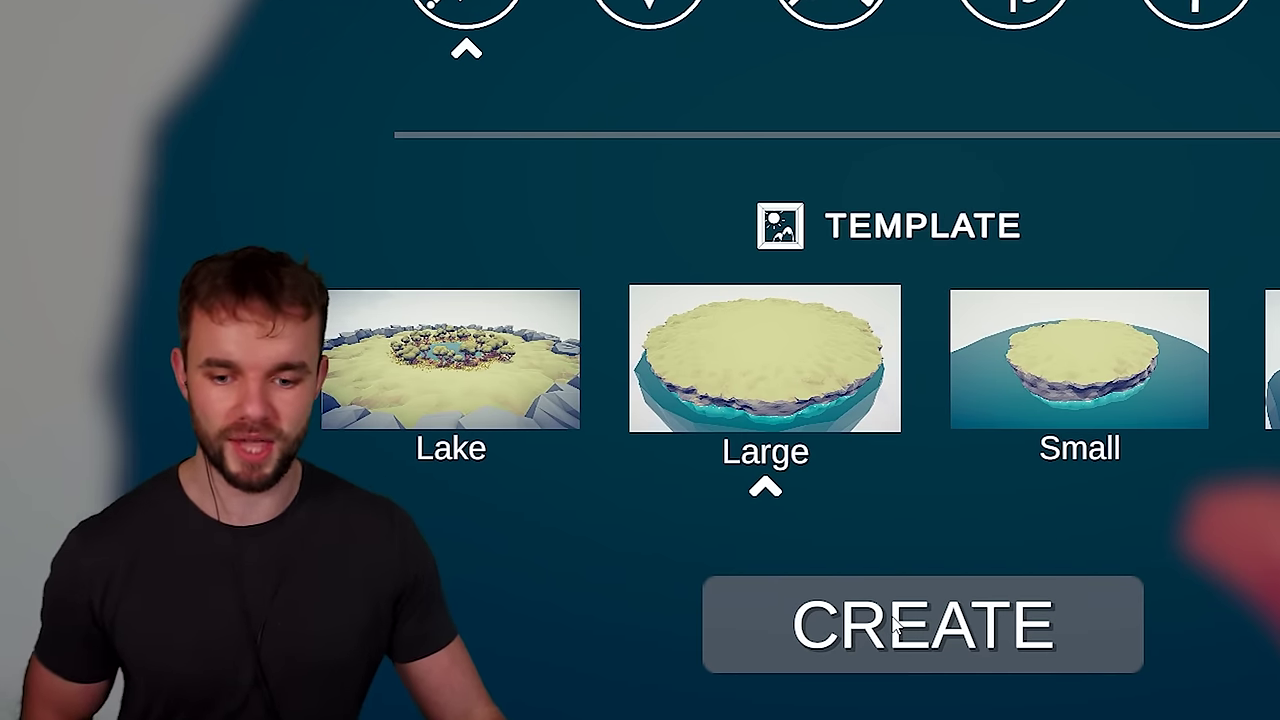
Create a new map from the Large sandy island template.
left_click(895, 628)
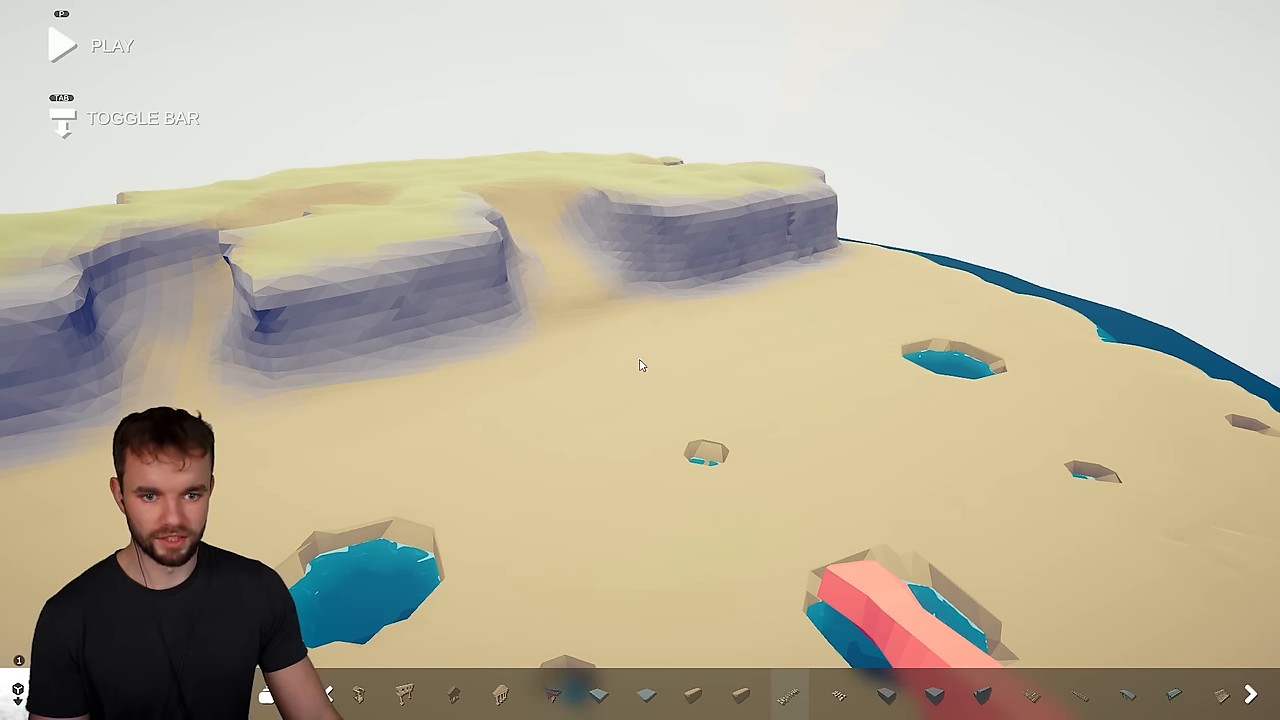
Place corner Brick pieces from Architecture > Bricks on the cliff tops.
key("Tab")
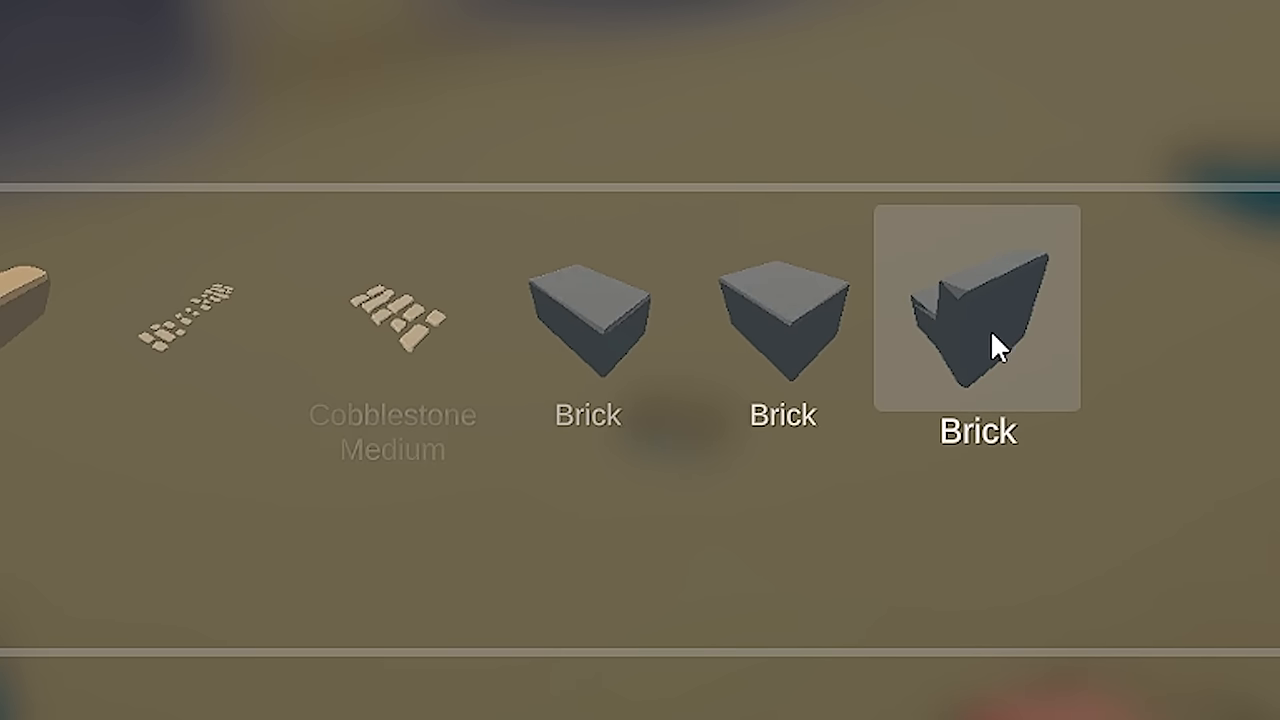
left_click(993, 327)
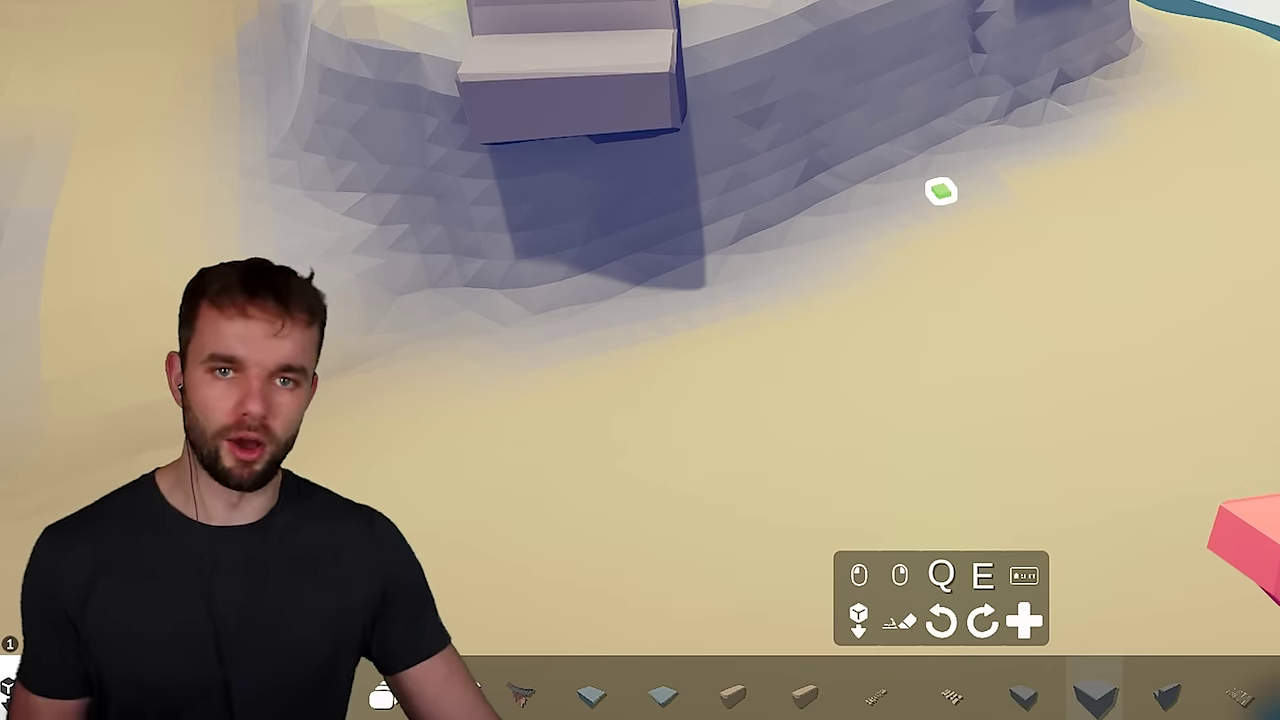
key("Tab")
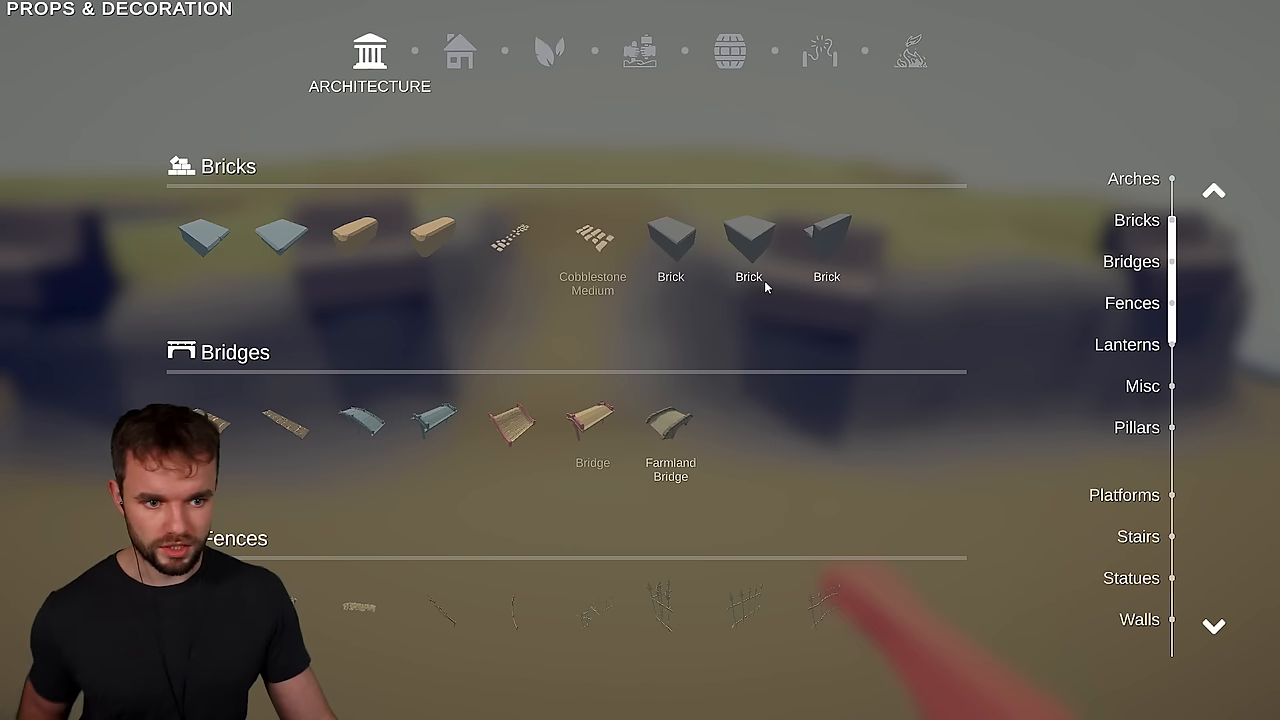
Set Top Clean Middle bricks and a stair piece down on the cliff-top bunkers.
left_click(200, 247)
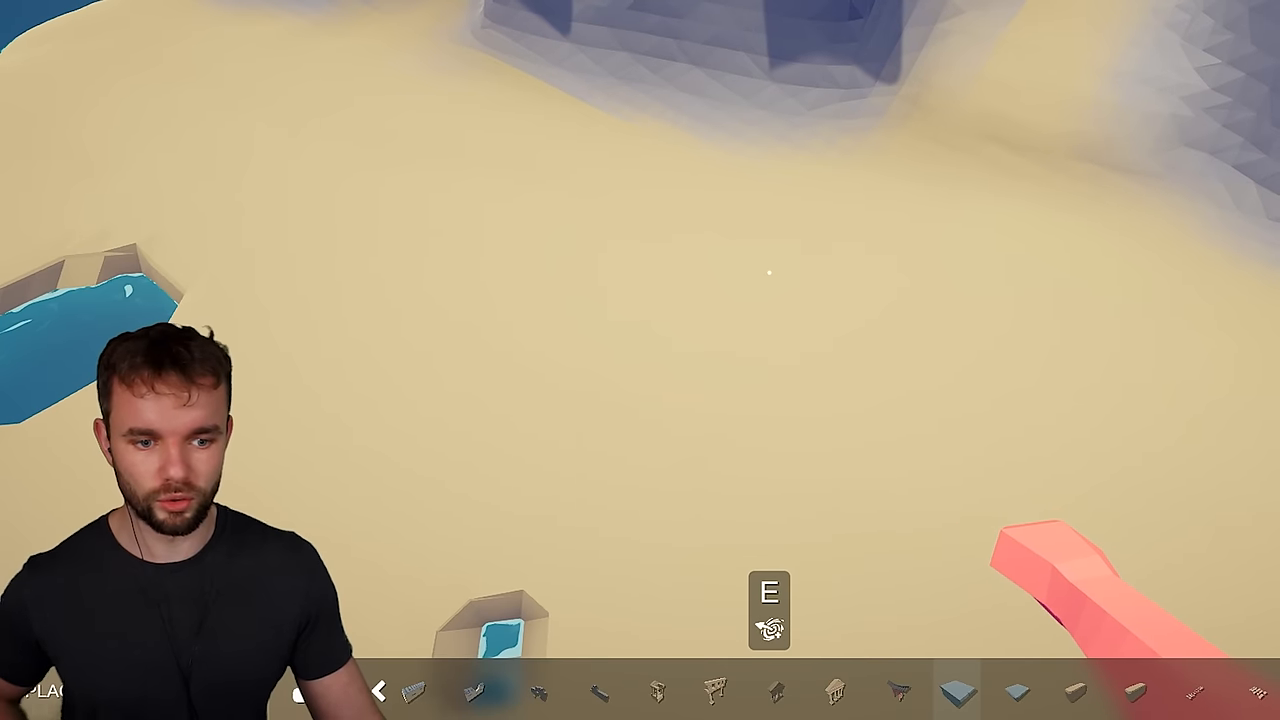
key("Tab")
scroll(866, 237, "down", 2)
scroll(866, 237, "down", 3)
scroll(866, 243, "down", 2)
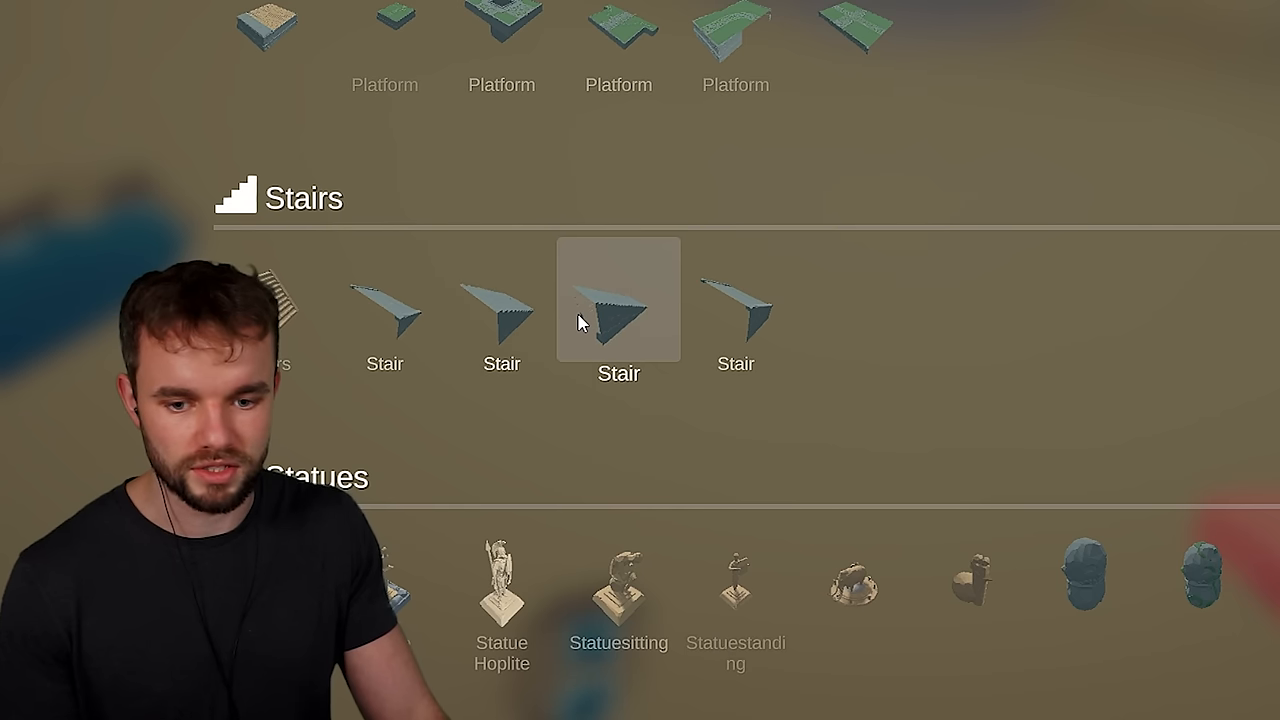
left_click(434, 622)
left_click(640, 360)
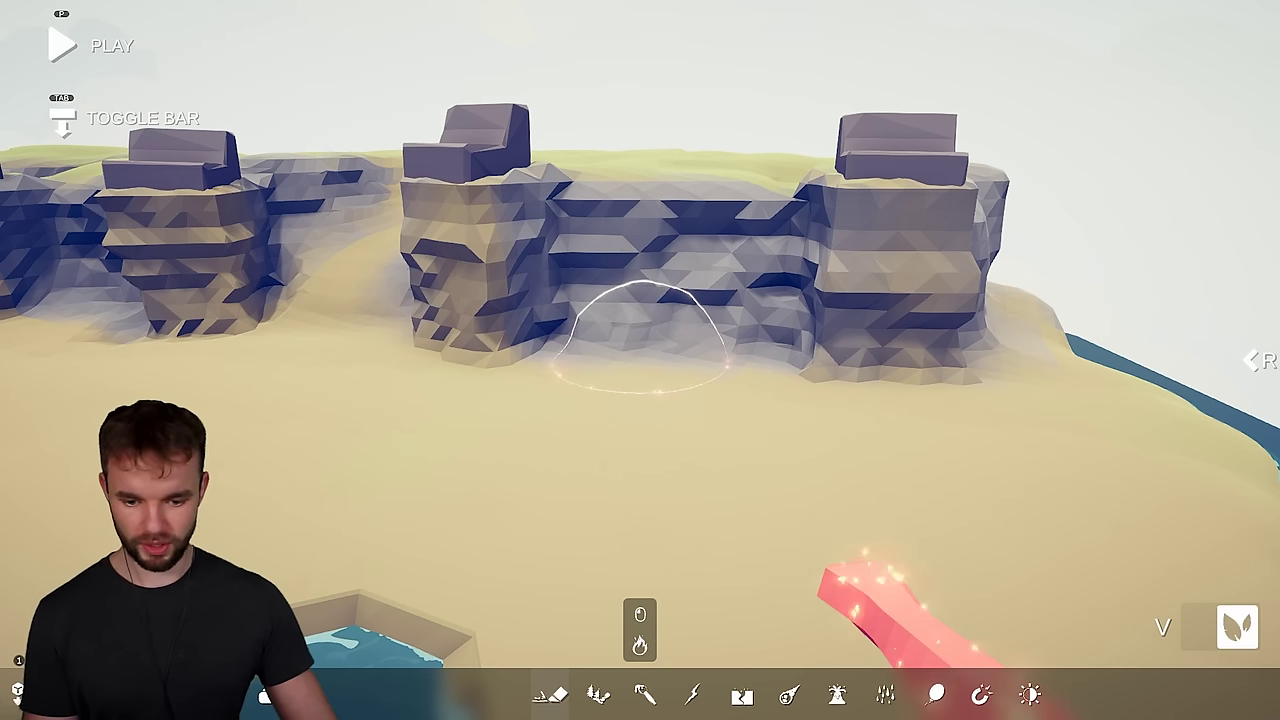
Reshape the middle cliff's rock face under its bunker with the third terrain brush.
left_click(640, 340)
key("3")
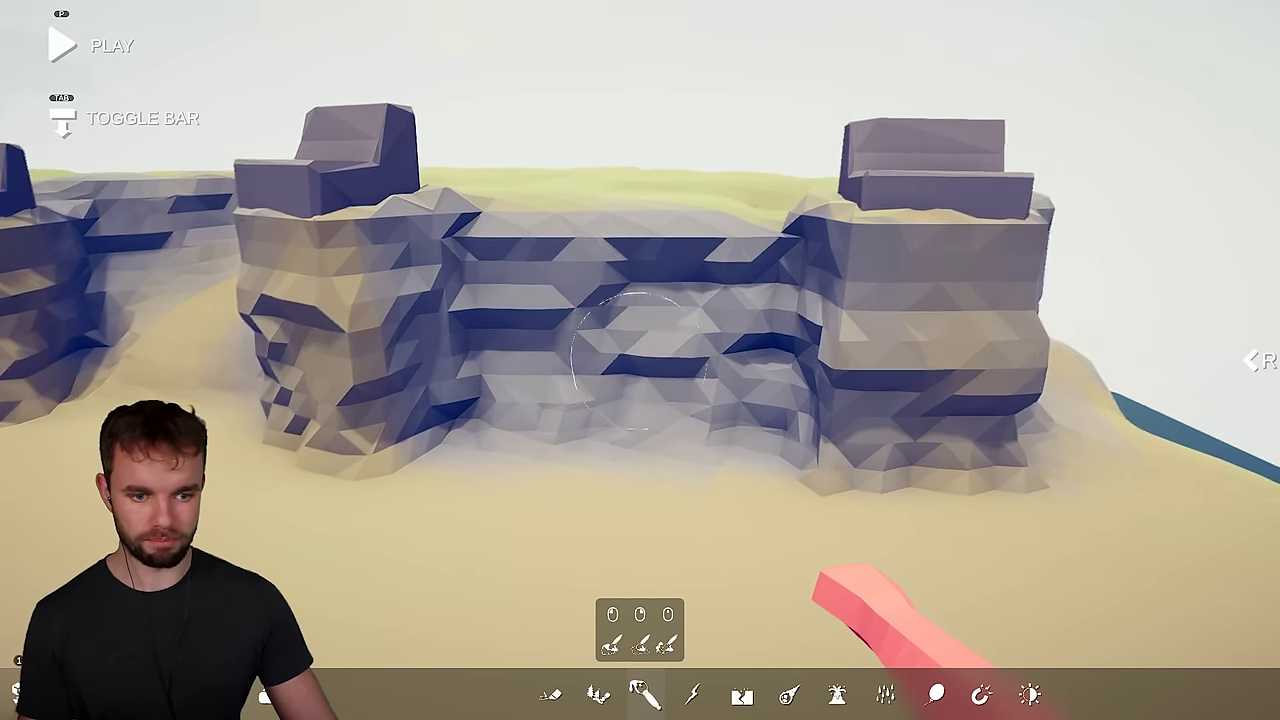
left_click(640, 360)
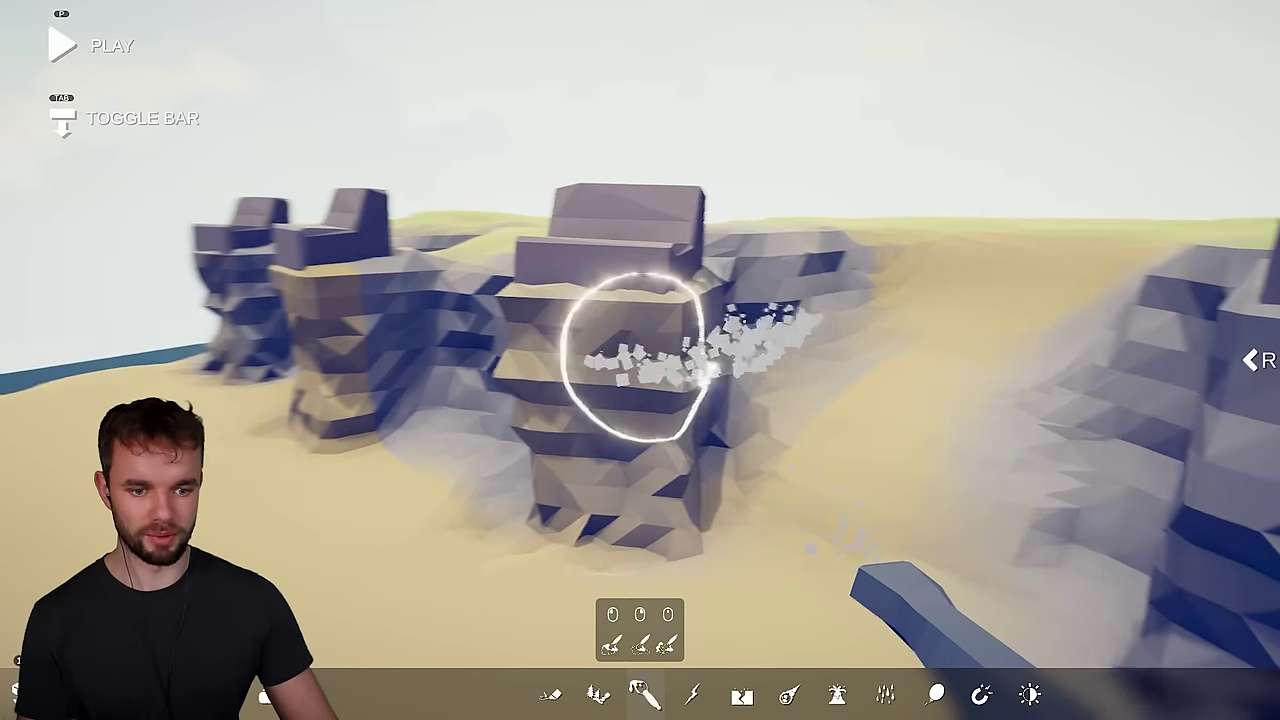
left_click(640, 360)
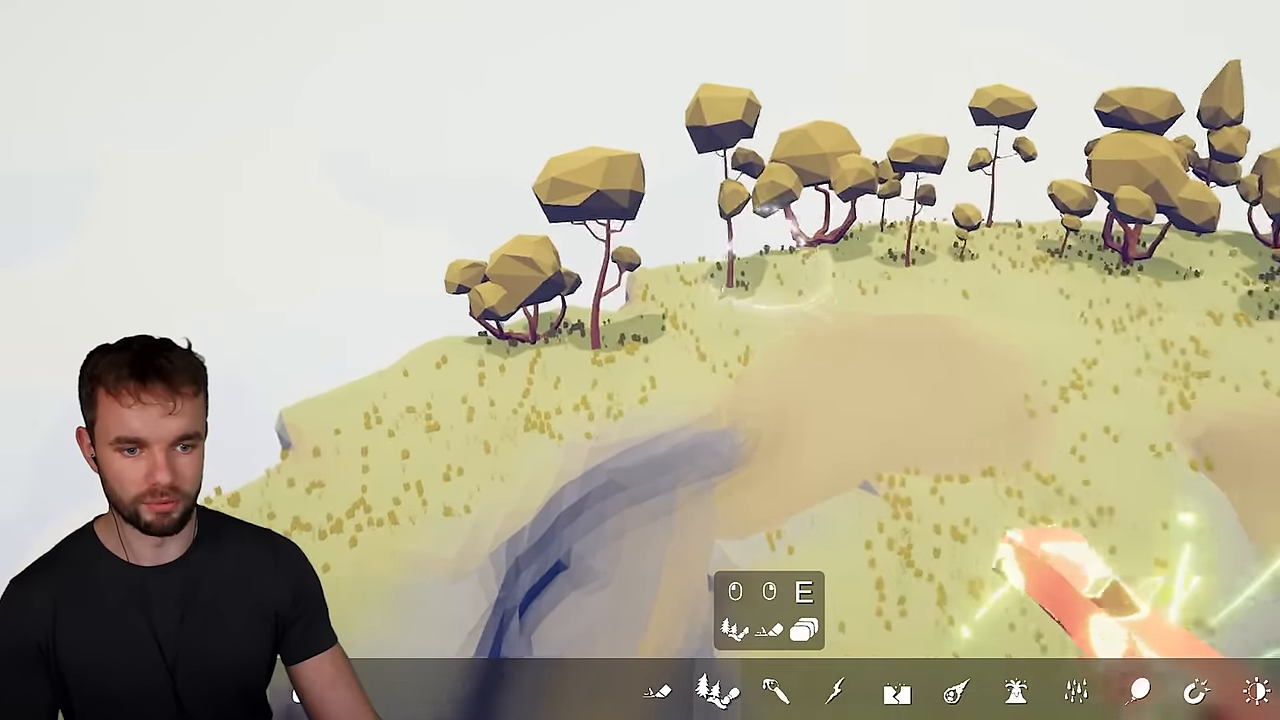
Leave terrain sculpting for the object placement palette to add trees.
key("Tab")
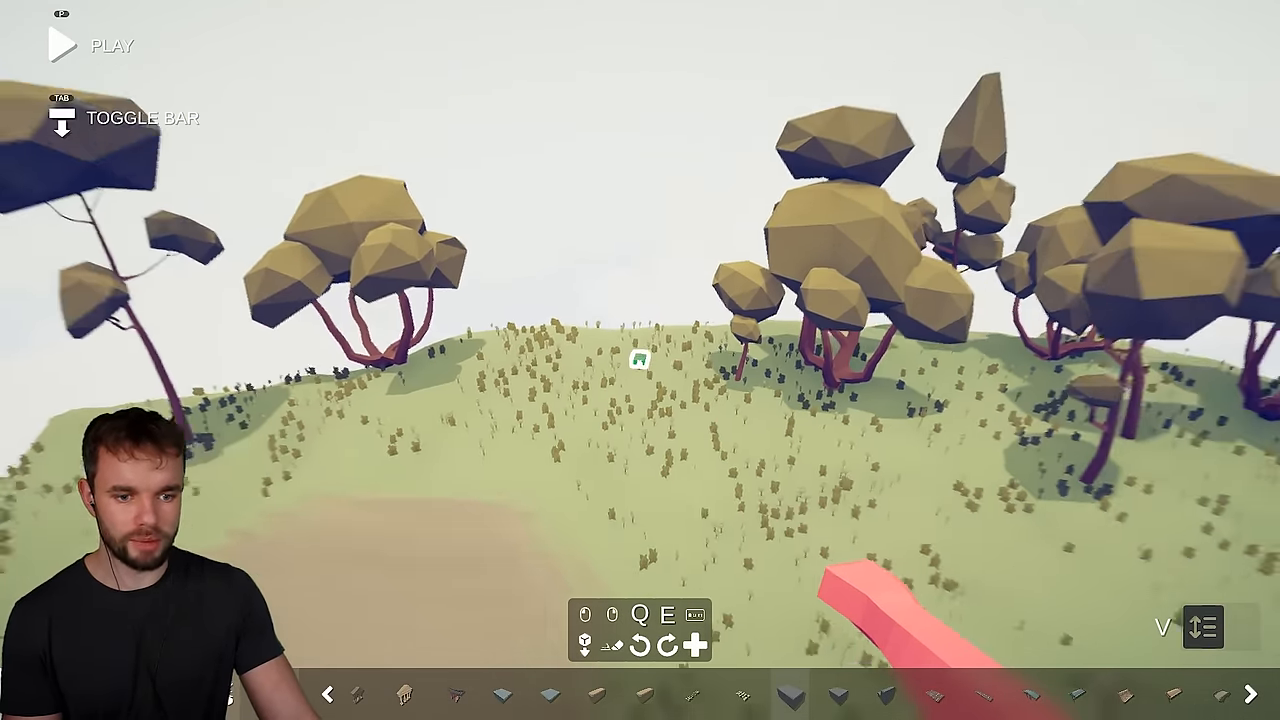
Set a wooden house down on the grassy hilltop among the trees.
left_click(640, 360)
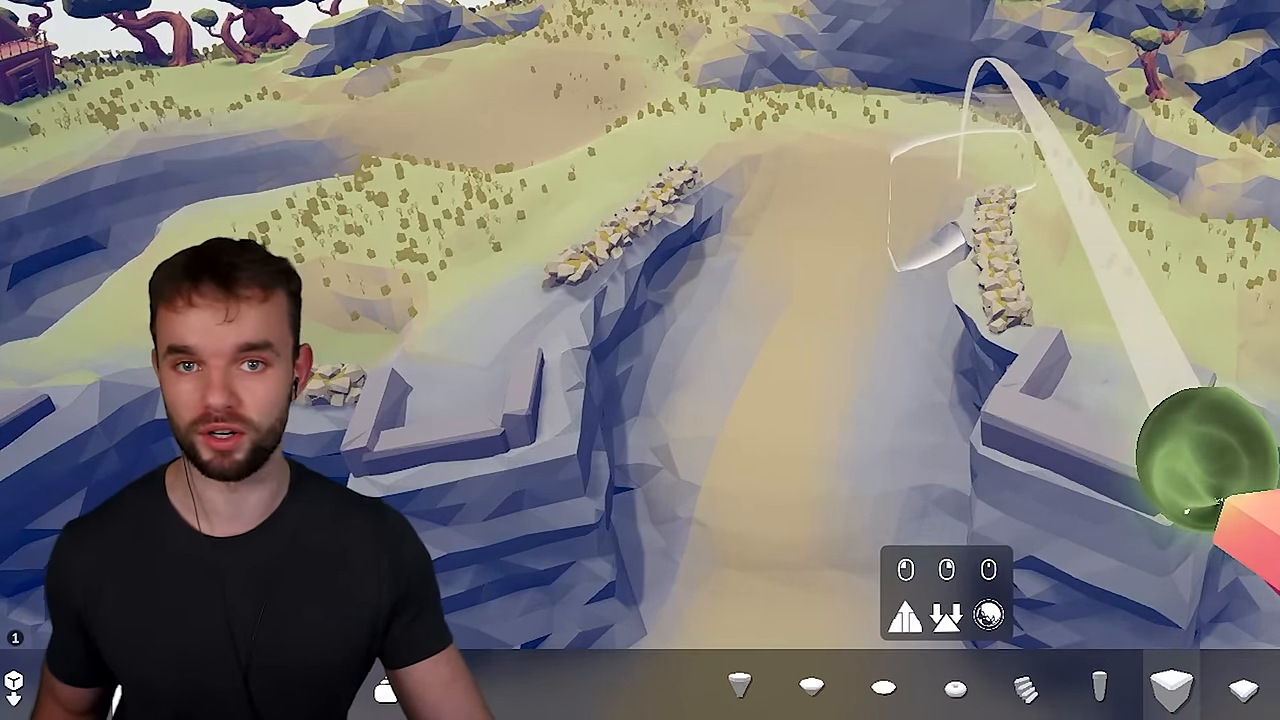
Review the Map Settings from the pause menu and return to terrain editing.
key("Escape")
left_click(61, 560)
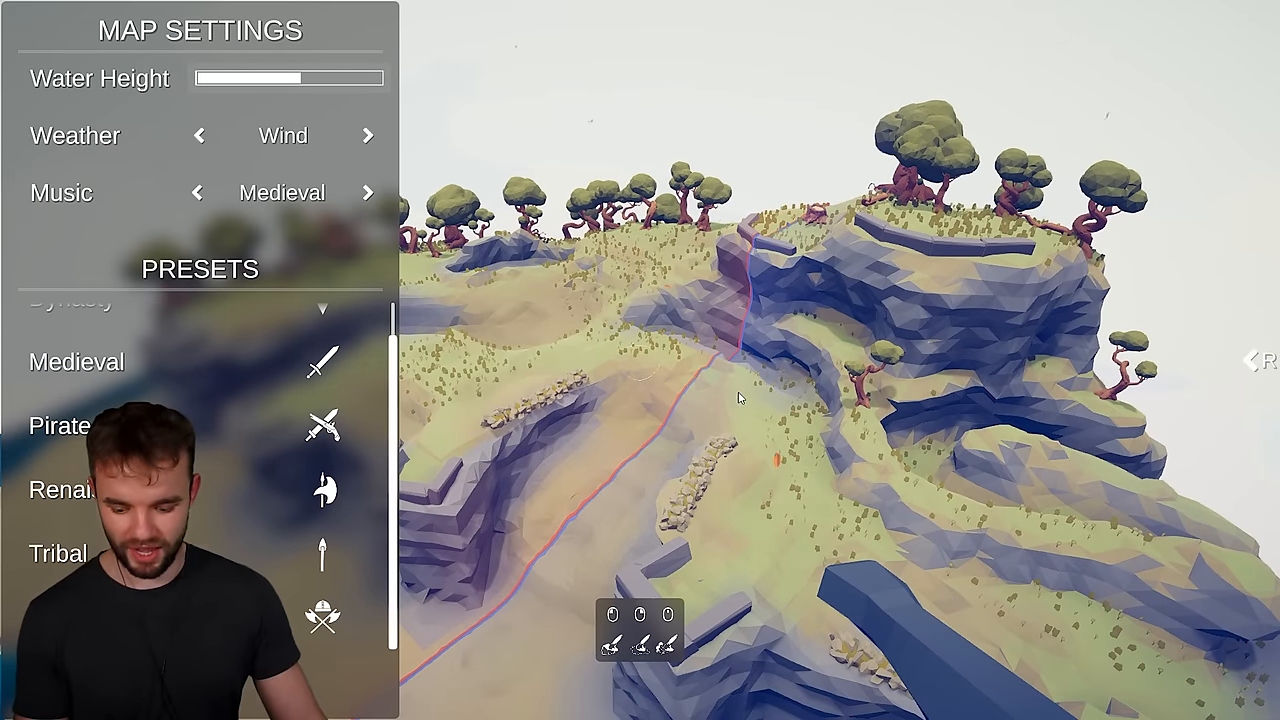
key("Escape")
key("Escape")
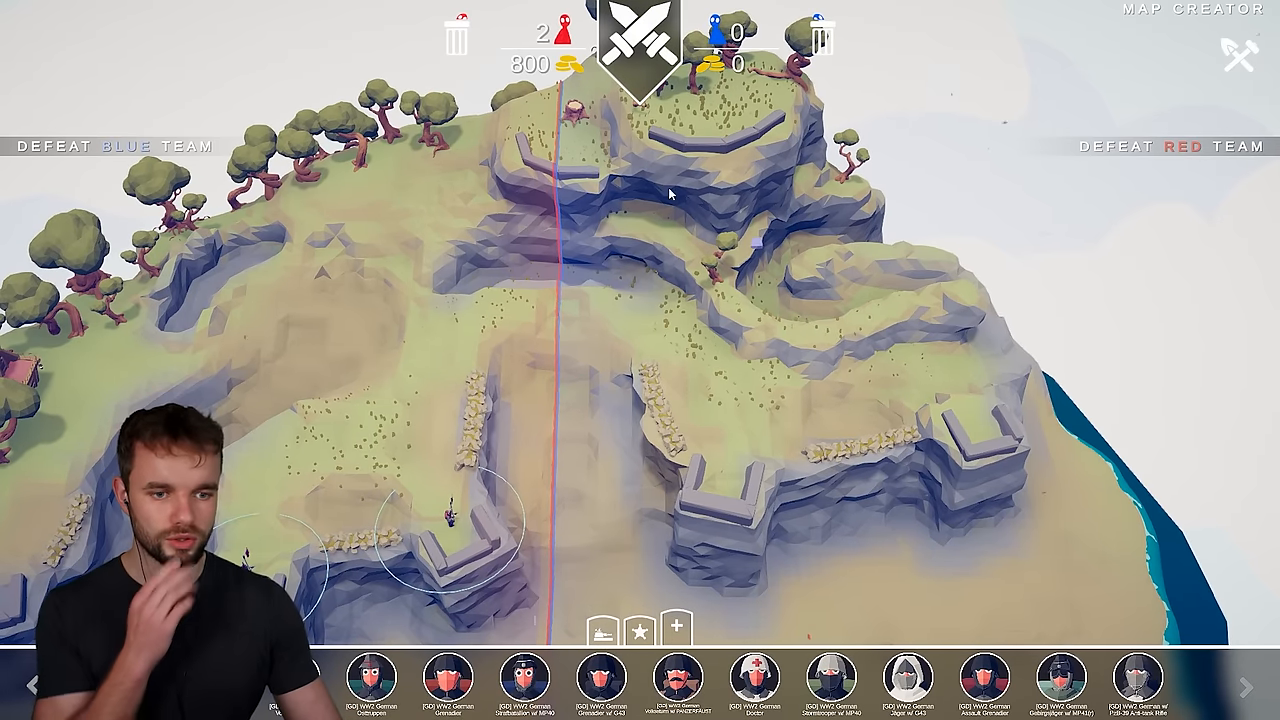
Remove a misplaced unit and station a WW2 German soldier inside a cliff bunker.
right_click(285, 558)
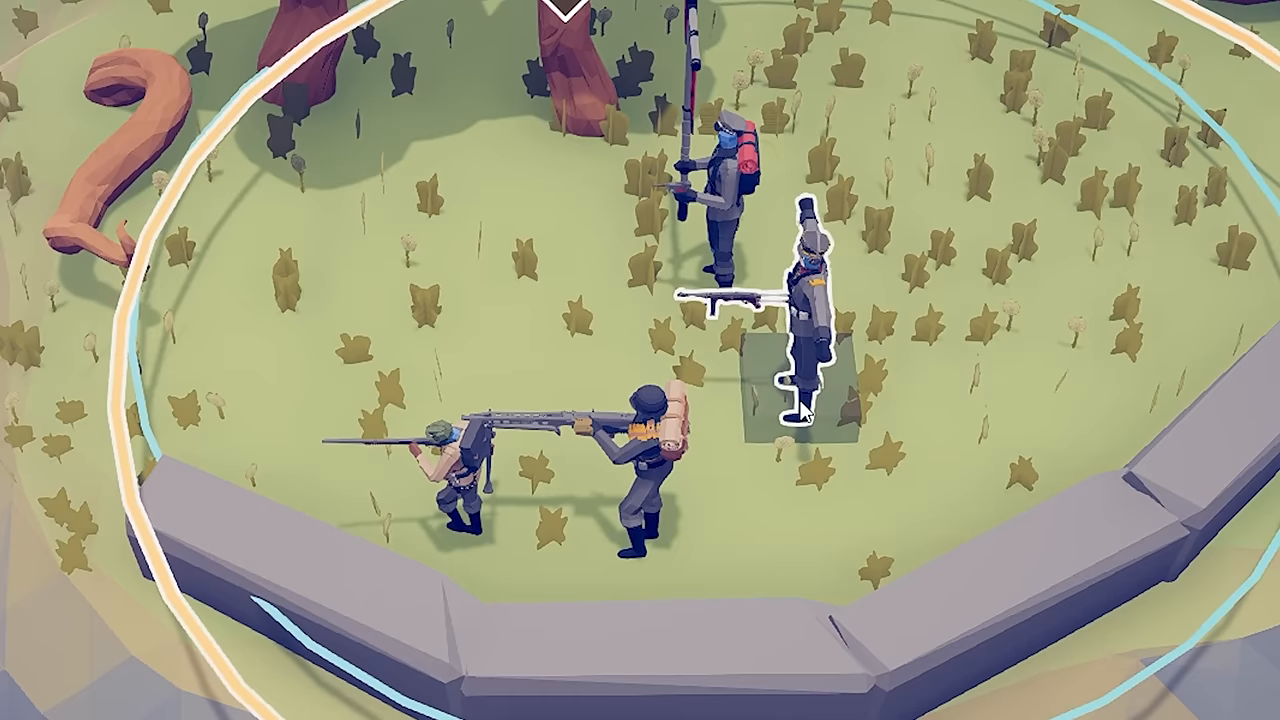
left_click(810, 406)
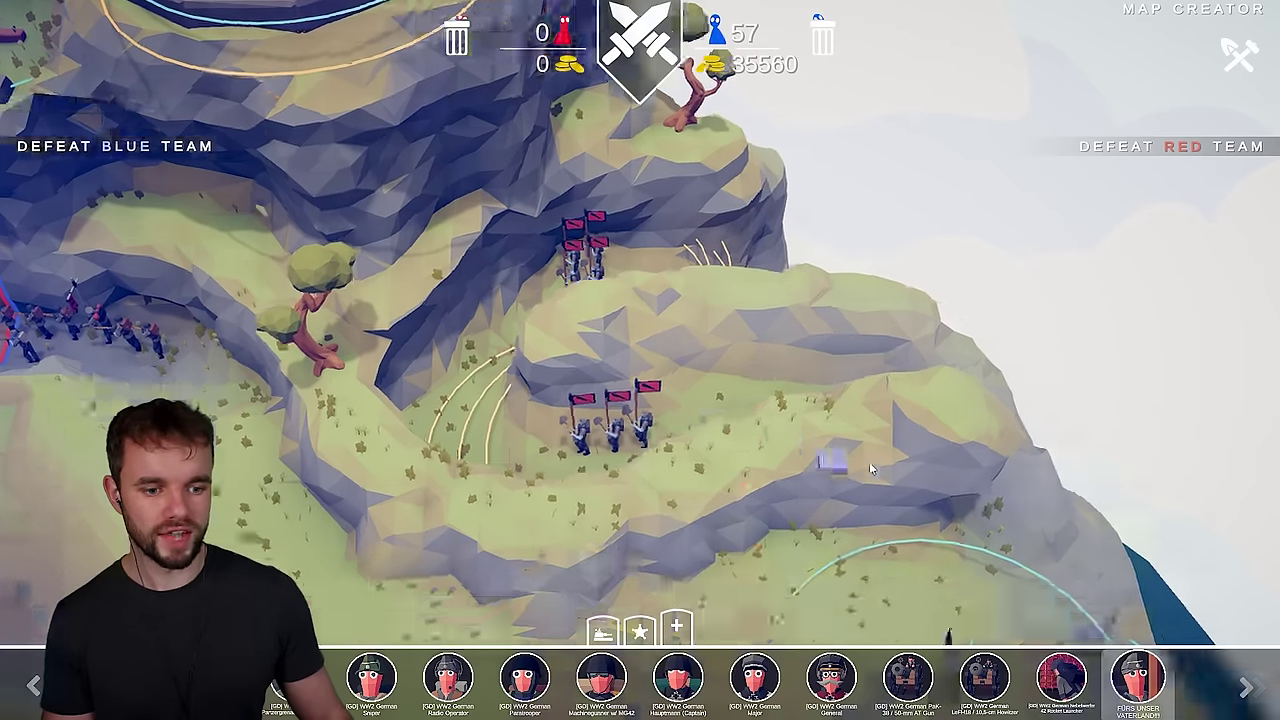
scroll(740, 505, "down", 3)
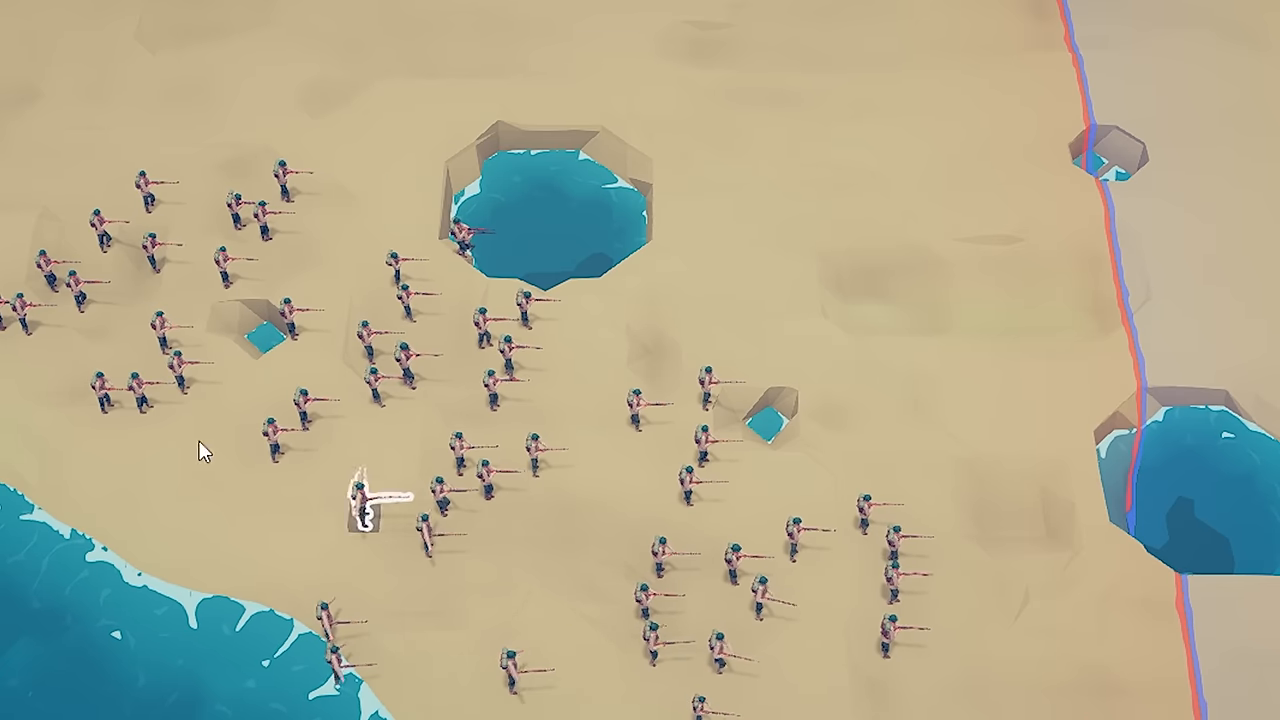
key("a")
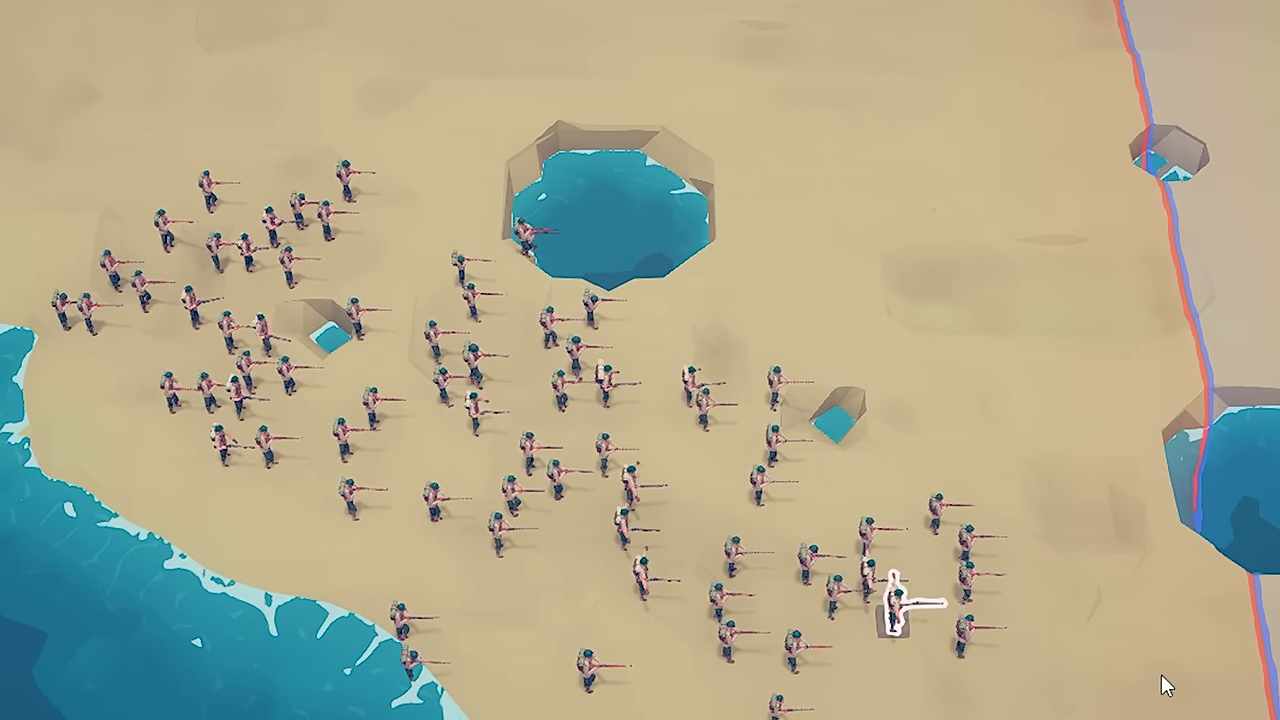